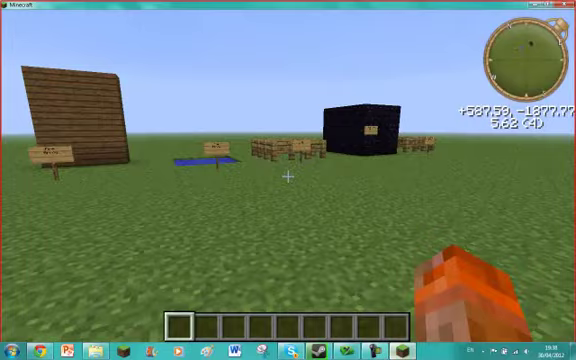
- Take a bow and Fire Arrows from the large chest, hiding the TooManyItems overlay
key("w")
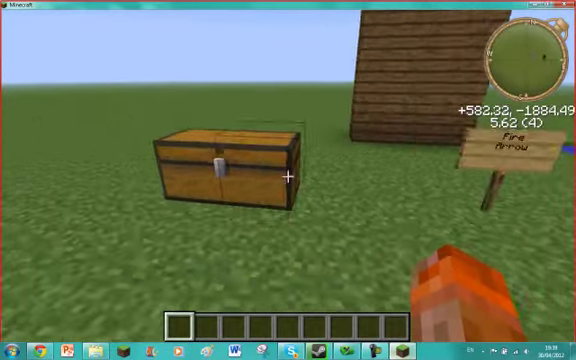
right_click(288, 176)
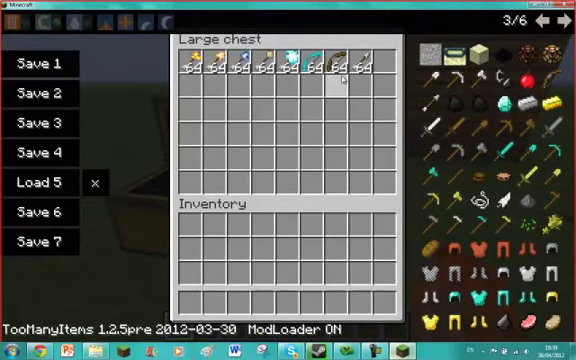
key("o")
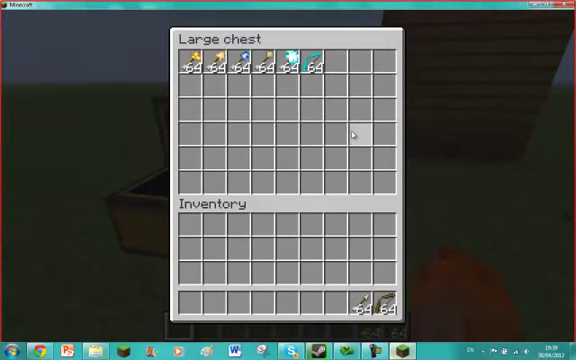
key("Escape")
- Fire two Fire Arrows at the wooden wall, then reopen the chest
key("s")
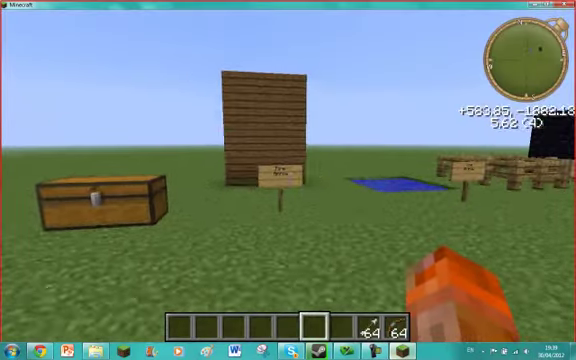
scroll(288, 176, "down", 1)
scroll(288, 176, "down", 1)
scroll(288, 176, "down", 1)
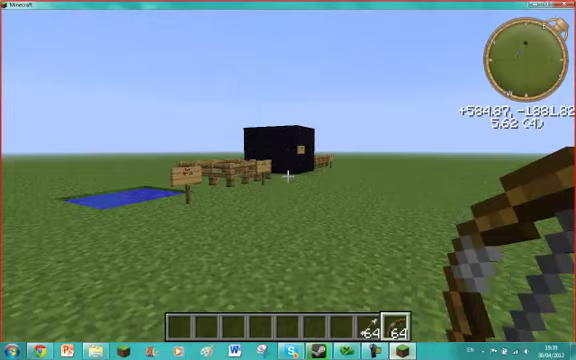
right_click(288, 176)
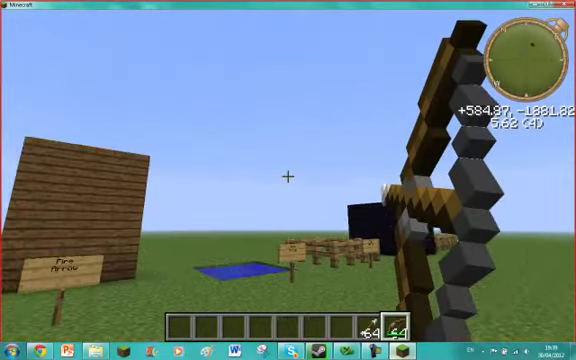
right_click(288, 176)
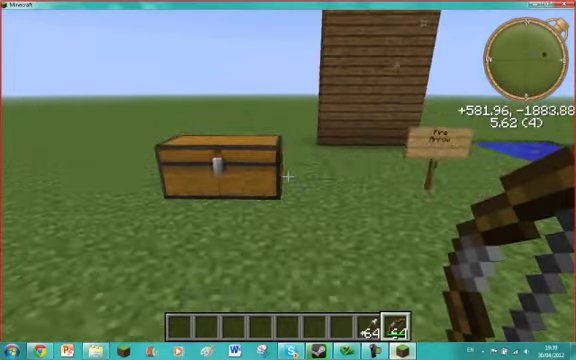
right_click(288, 176)
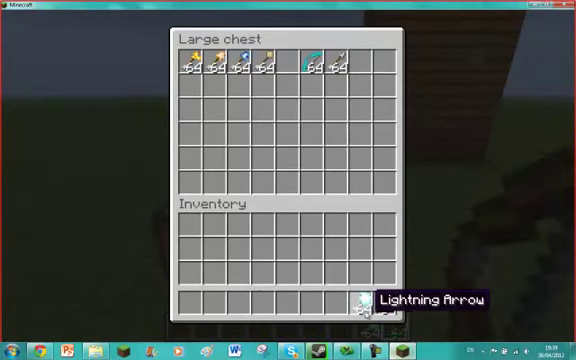
- Walk to the Lightning Arrow pen and take a villager spawn egg from the creative list
key("Escape")
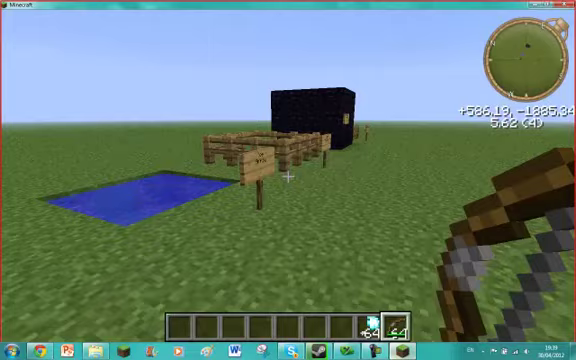
key("w")
scroll(288, 176, "up", 1)
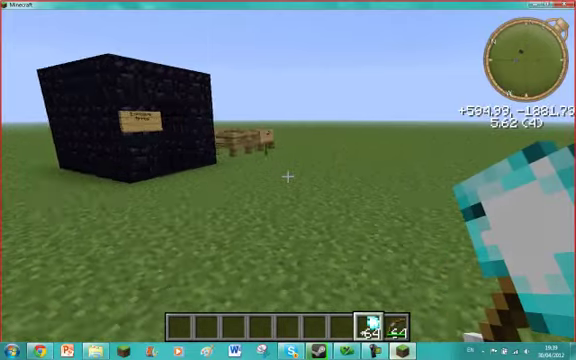
key("w")
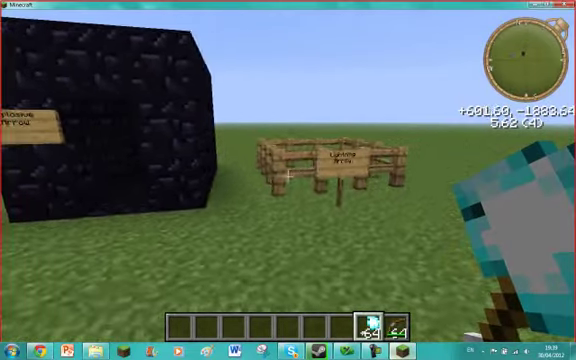
key("e")
left_click_drag(388, 78, 381, 263)
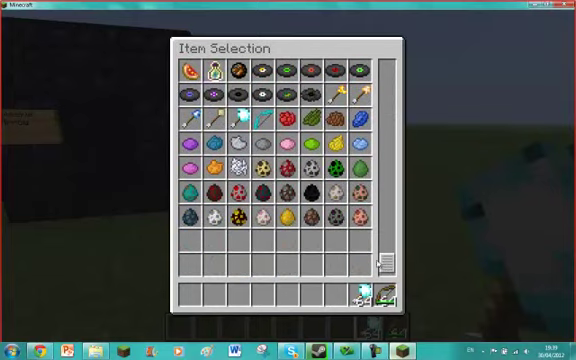
key("e")
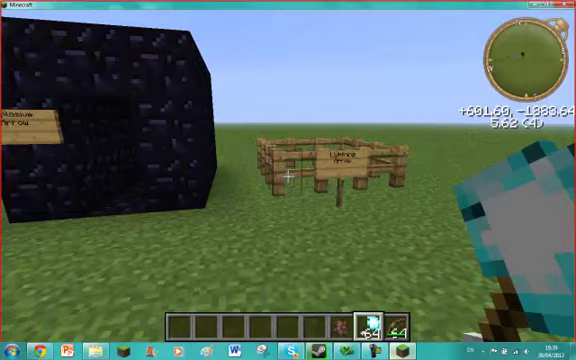
- Spawn a villager inside the fenced pen and shoot it with a Lightning Arrow
key("w")
scroll(288, 176, "up", 1)
right_click(288, 176)
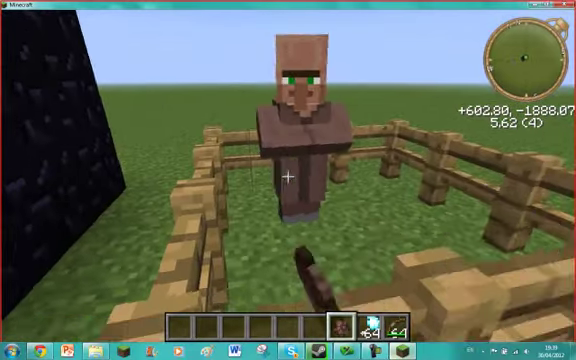
key("s")
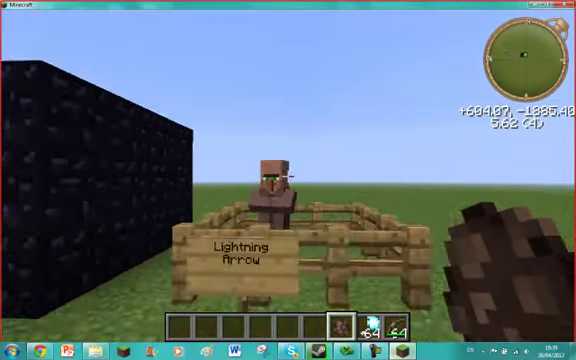
scroll(288, 176, "down", 1)
scroll(288, 176, "down", 1)
right_click(288, 176)
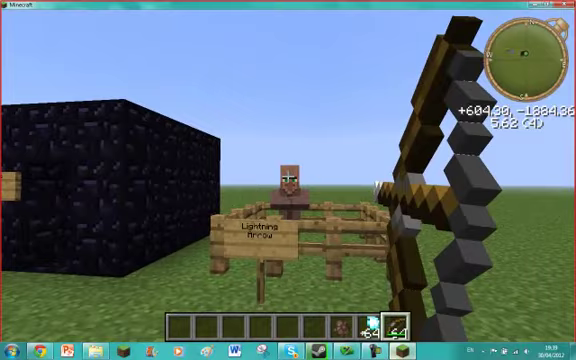
right_click(288, 176)
key("s")
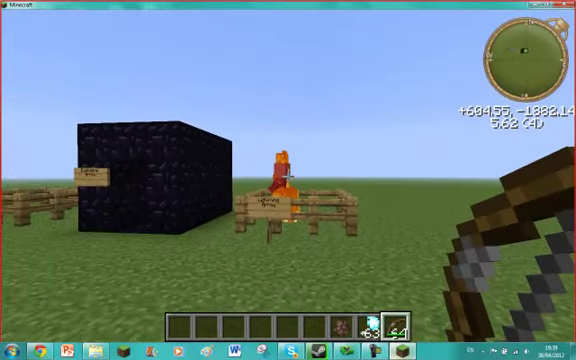
- Fire more Lightning Arrows into the field and at the pen, then return to the chest
right_click(288, 176)
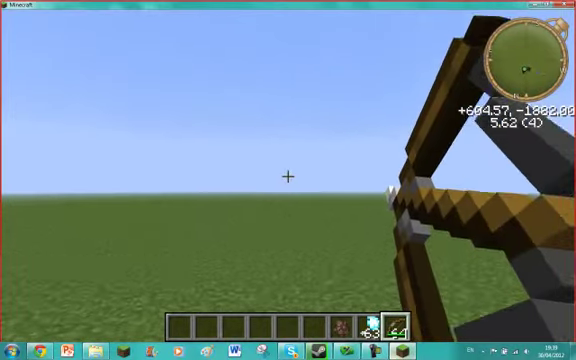
right_click(288, 176)
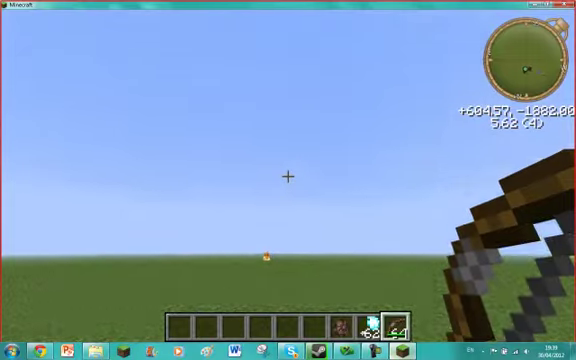
right_click(288, 176)
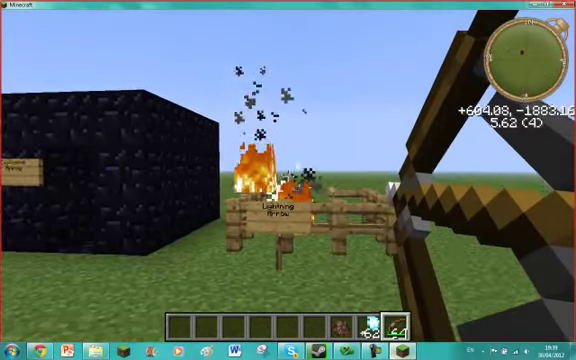
right_click(288, 176)
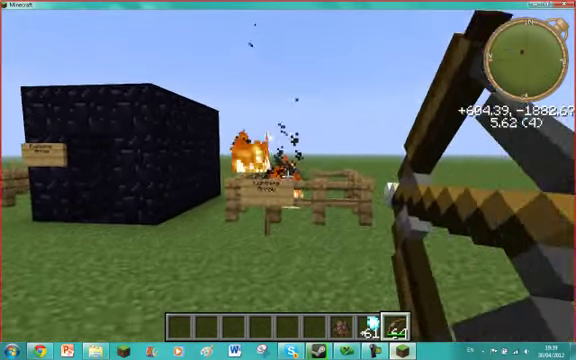
right_click(288, 176)
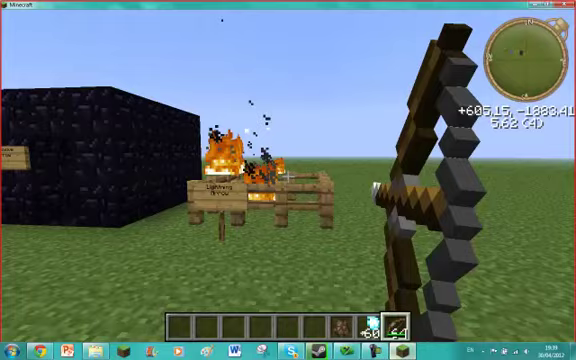
key("s")
right_click(288, 176)
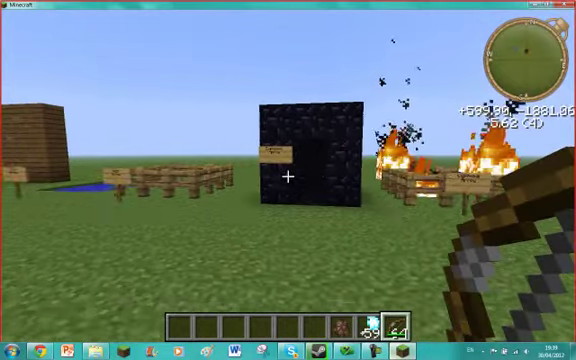
key("w")
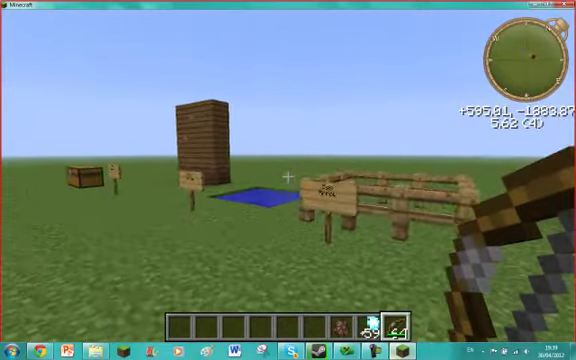
key("w")
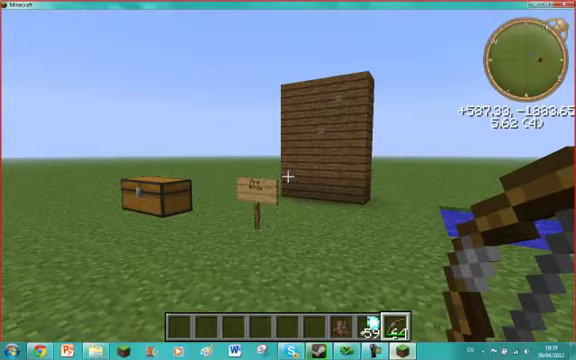
- Get Egg Arrows from the large chest and head for the fenced pen
key("w")
right_click(288, 176)
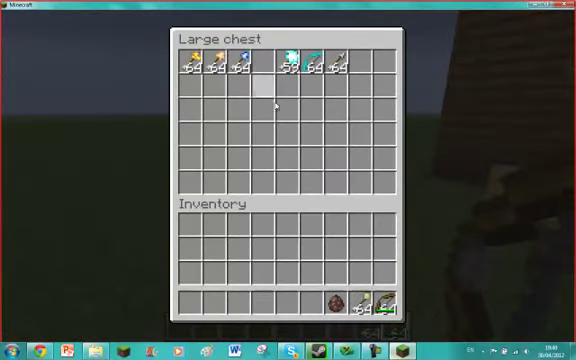
key("Escape")
key("w")
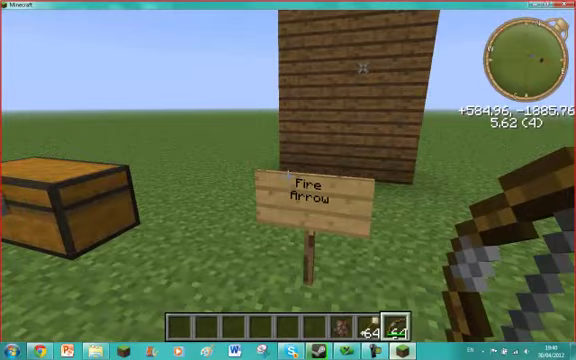
scroll(288, 176, "up", 1)
scroll(288, 176, "down", 1)
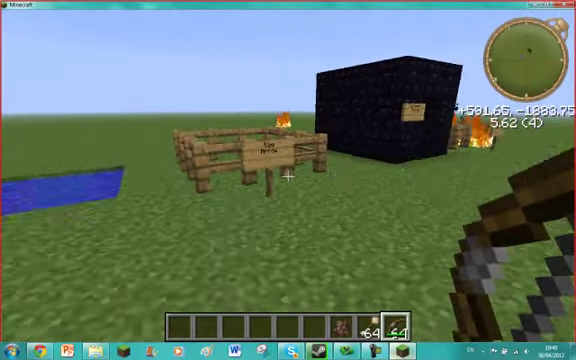
- Fire Egg Arrows into the pen, spawning a chicken
key("w")
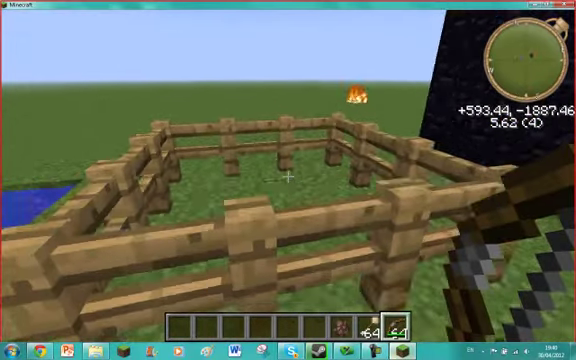
right_click(288, 176)
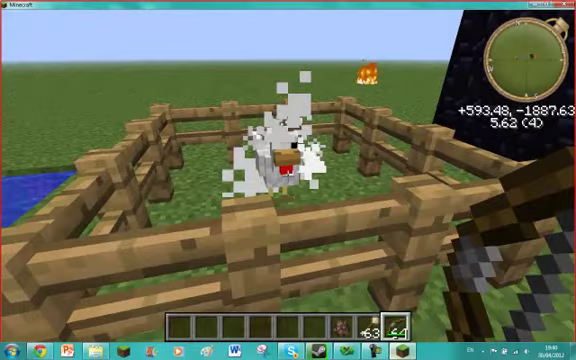
key("w")
right_click(288, 176)
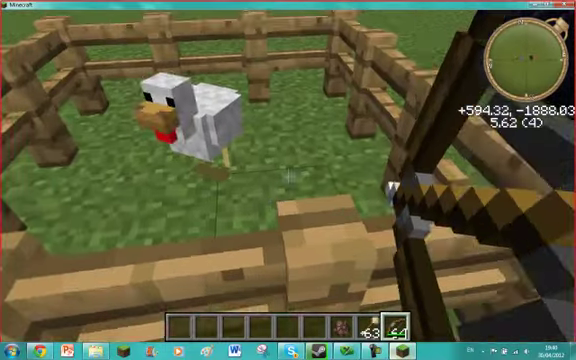
key("s")
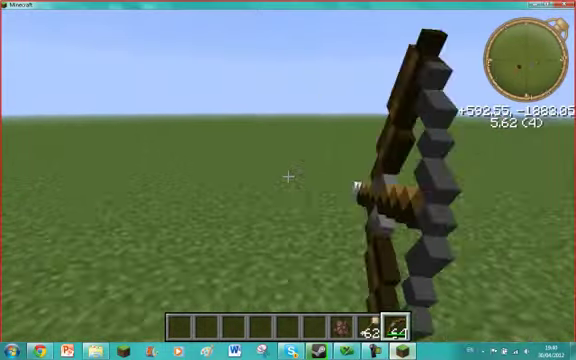
right_click(288, 176)
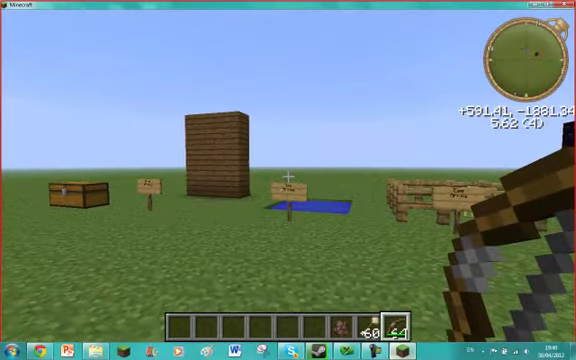
- Walk back to the large chest and open it
key("s")
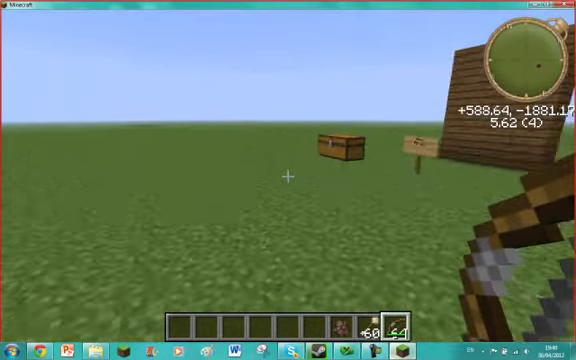
key("w")
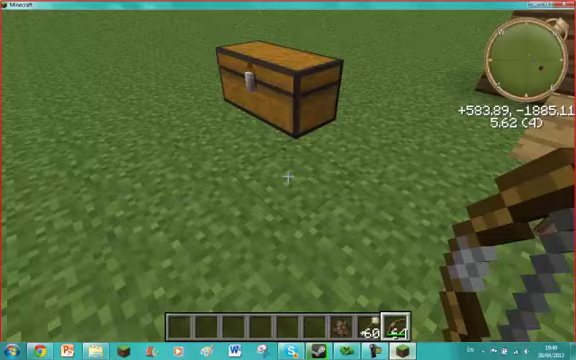
right_click(288, 176)
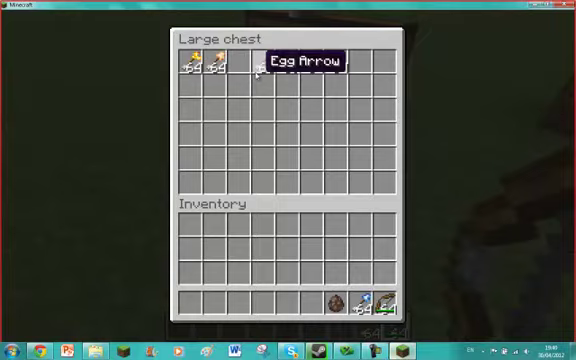
- Walk to the pond and shoot an Ice Arrow to freeze the water
key("e")
key("w")
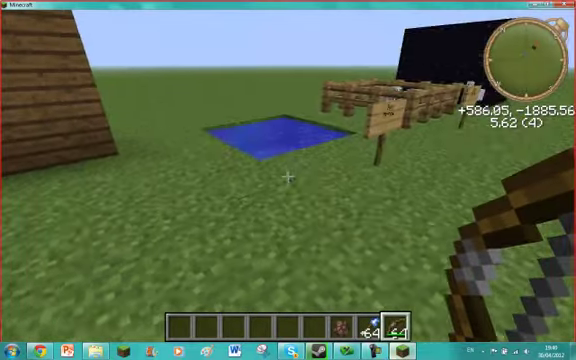
right_click(288, 176)
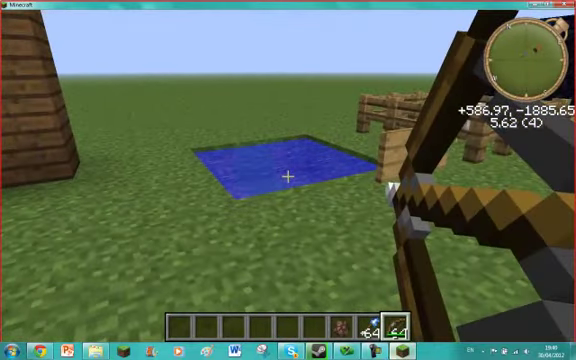
key("w")
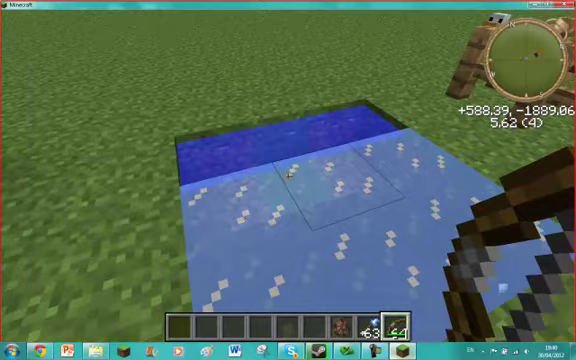
key("s")
key("w")
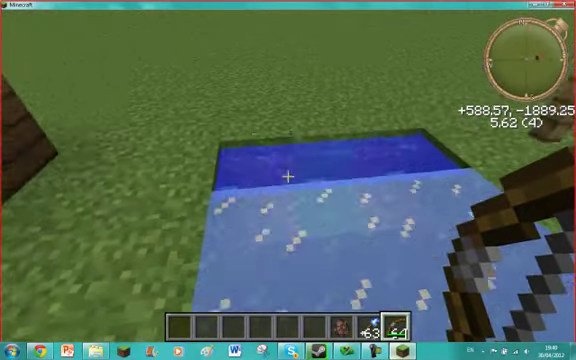
- Fire two more Ice Arrows into the water, then open the large chest
right_click(288, 176)
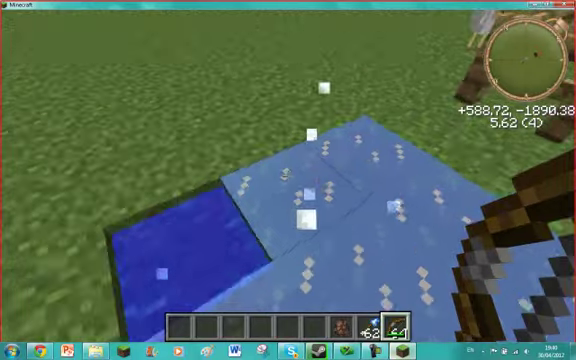
right_click(288, 176)
right_click(288, 176)
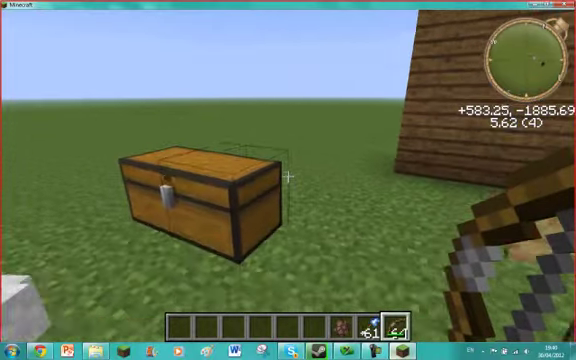
right_click(288, 176)
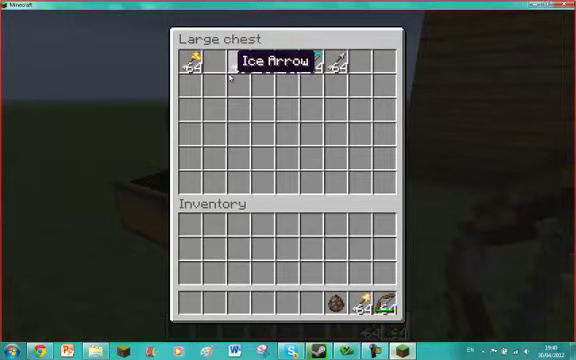
- Set the wooden wall on fire with two Fire Arrows
key("Escape")
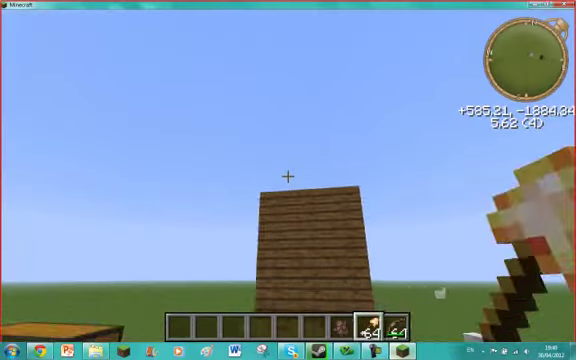
right_click(288, 176)
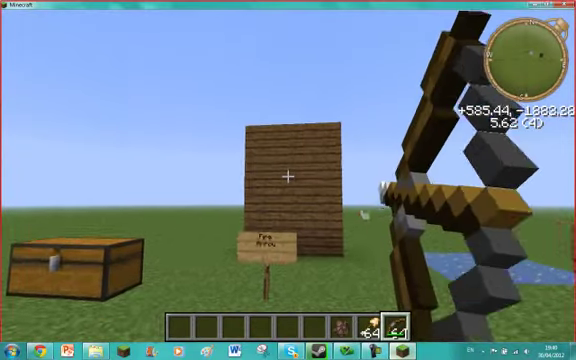
right_click(288, 176)
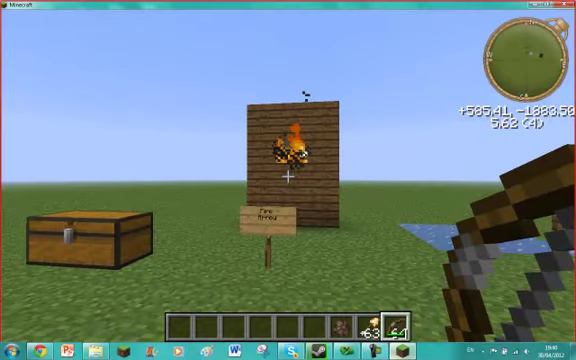
right_click(288, 176)
right_click(288, 176)
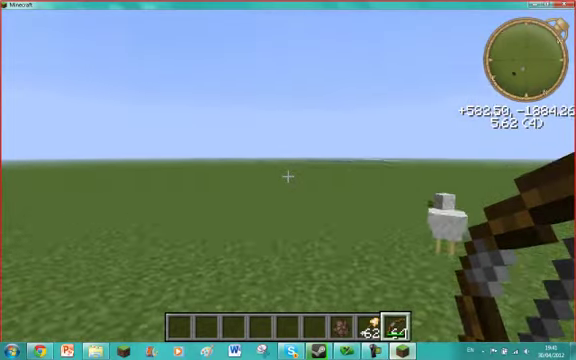
- Kill the chicken with a Fire Arrow, collect its drops, hit the wall again, then reopen the chest
right_click(288, 176)
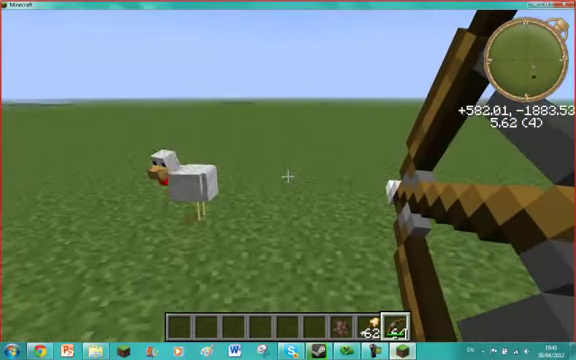
right_click(288, 176)
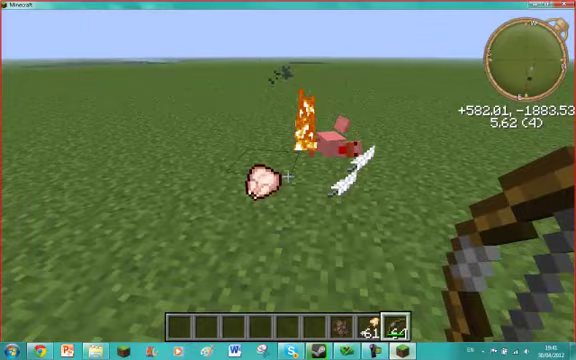
key("w")
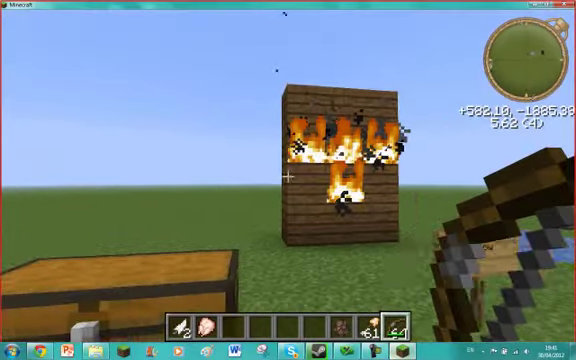
right_click(288, 176)
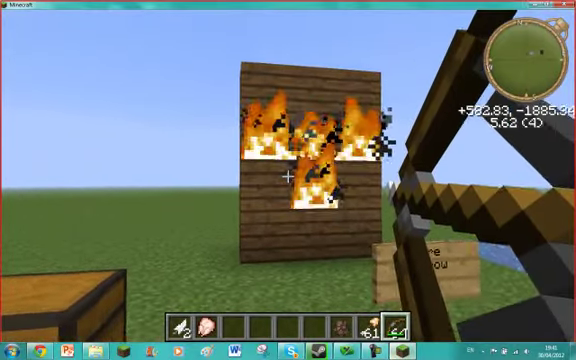
right_click(288, 176)
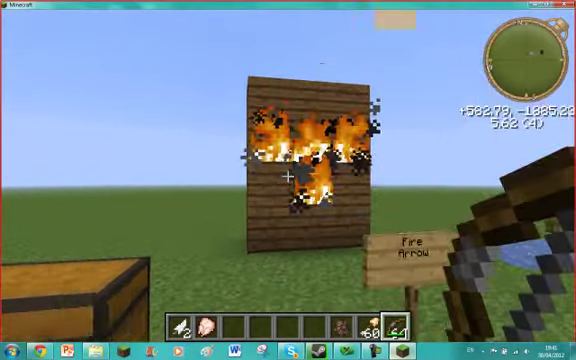
right_click(288, 176)
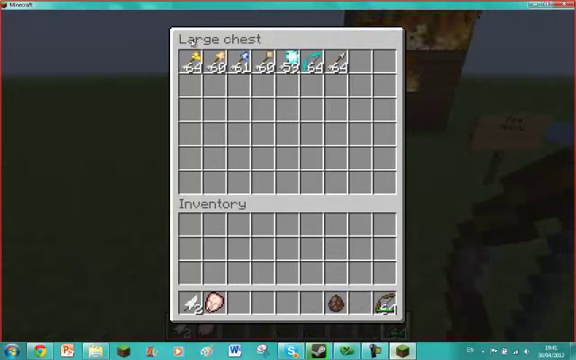
- Leave the chest holding Explosive Arrows and walk to the obsidian block
key("Escape")
key("w")
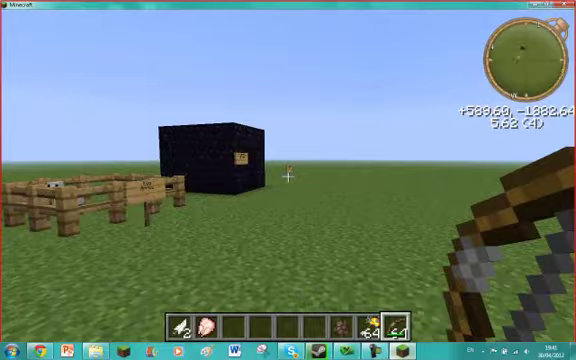
key("e")
key("e")
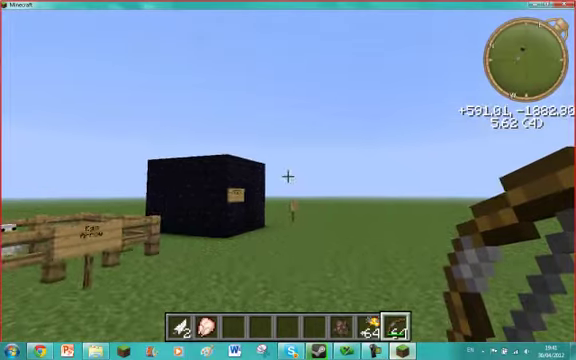
- Fire Explosive Arrows at the obsidian block, cratering the ground, and one into the sky
key("w")
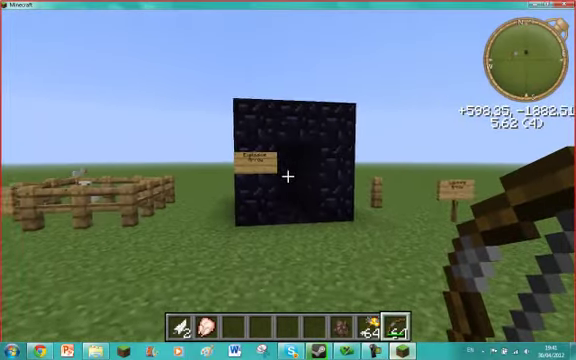
right_click(287, 176)
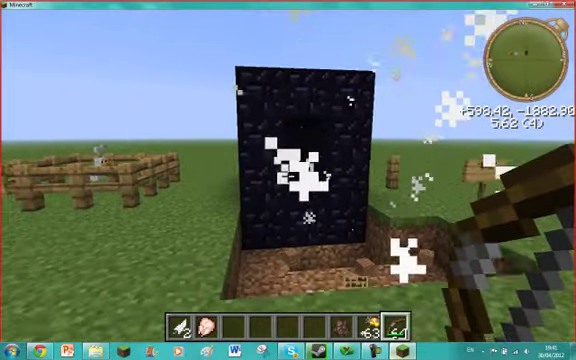
key("w")
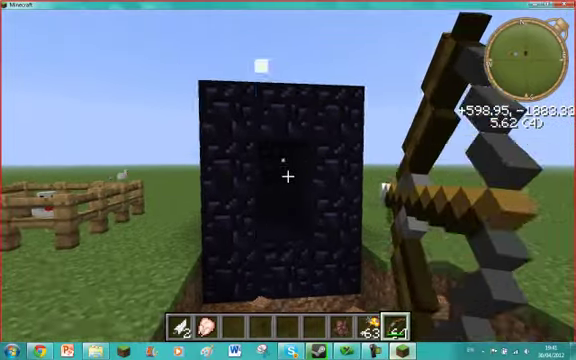
right_click(287, 176)
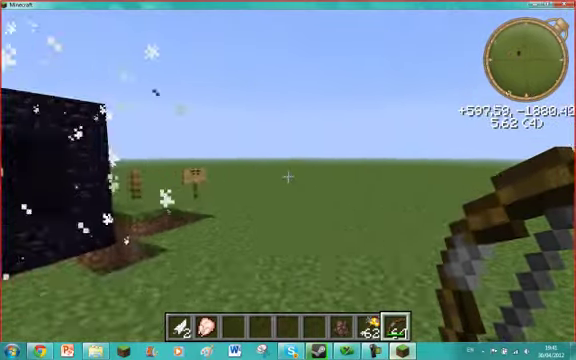
right_click(287, 176)
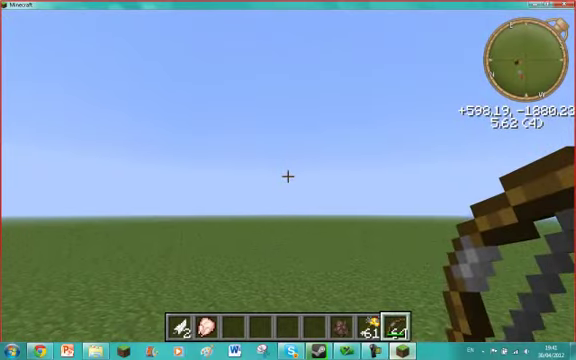
- Blast distant ground with two Explosive Arrows, then walk back and open the large chest
right_click(287, 176)
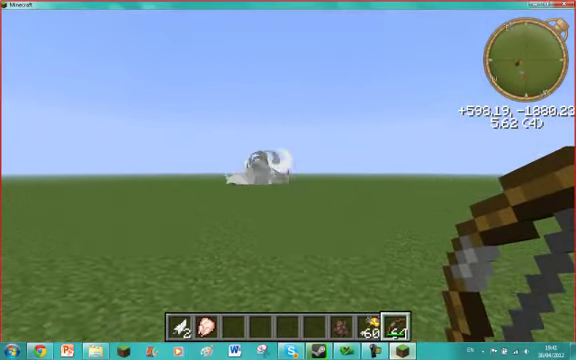
right_click(287, 176)
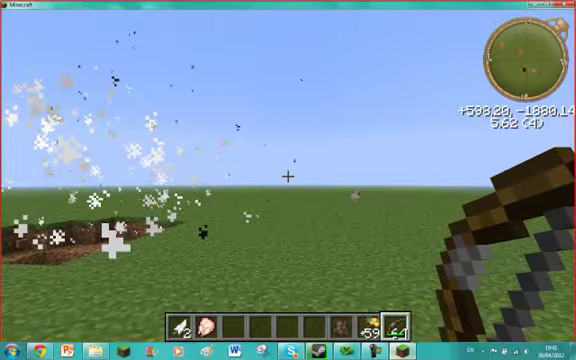
key("w")
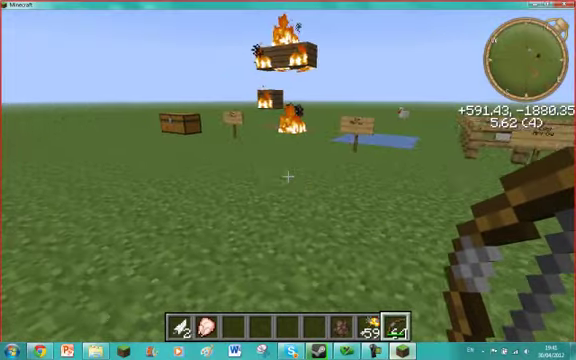
key("w")
key("w")
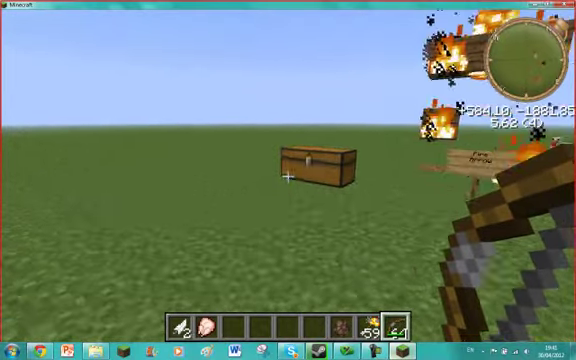
right_click(287, 176)
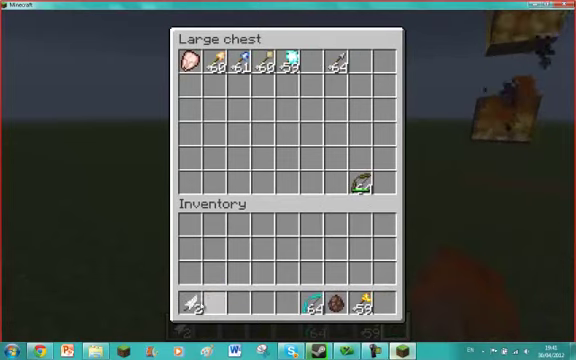
- Leave the chest and spawn a crowd of villagers on the plain
key("e")
key("s")
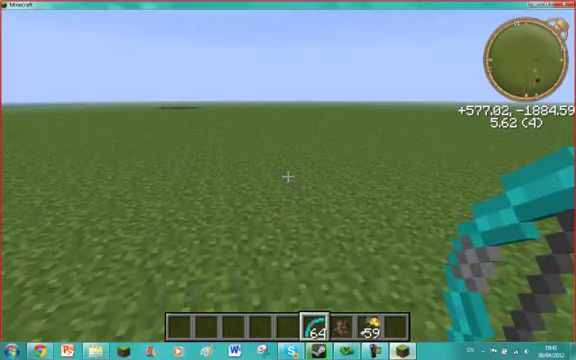
right_click(288, 176)
right_click(288, 176)
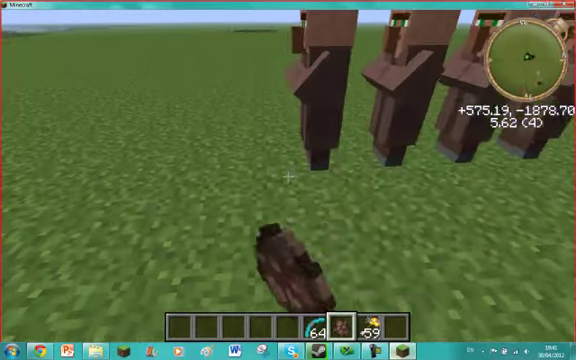
key("w")
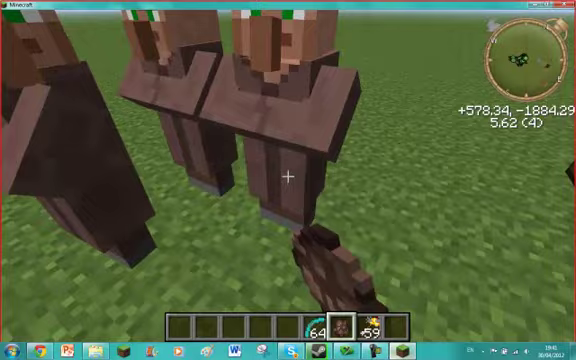
- Revisit the chest, then hold the diamond bow from hotbar slot 6
key("w")
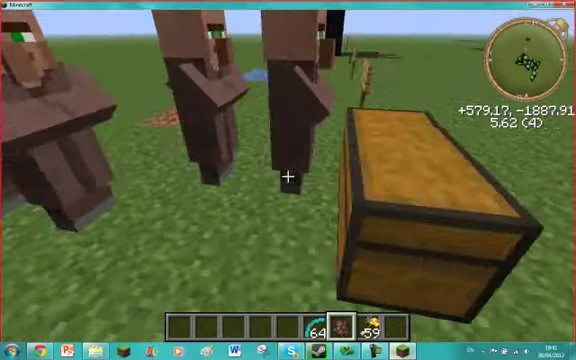
right_click(288, 176)
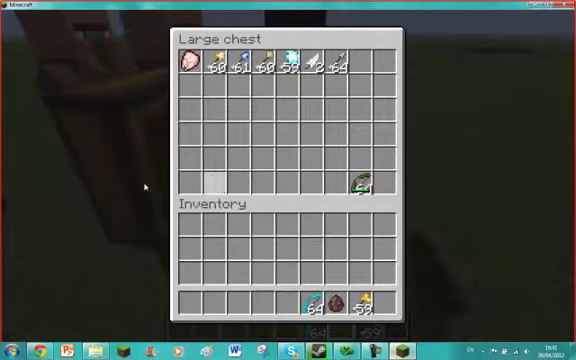
key("Escape")
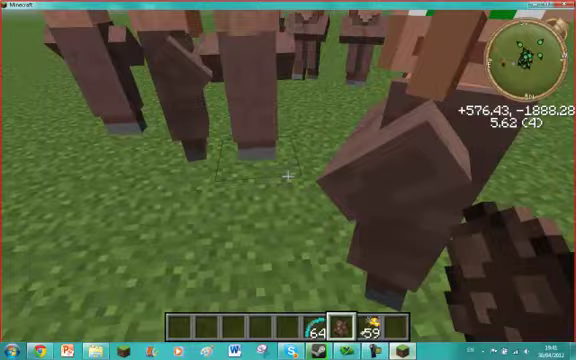
key("6")
key("w")
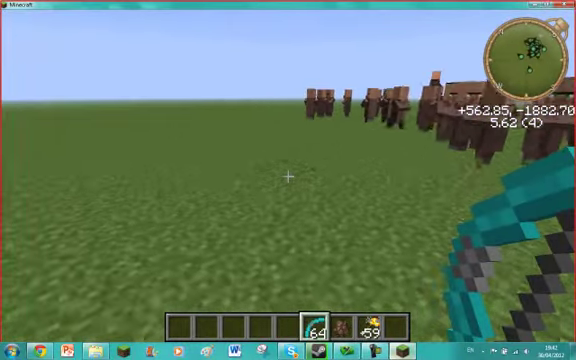
- Shoot an Explosive Arrow at the villagers, climb out of the crater and fly up
key("w")
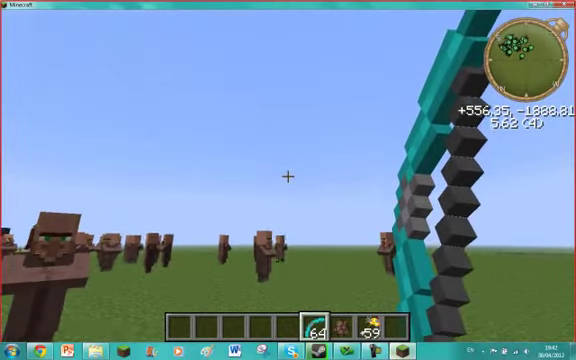
right_click(288, 176)
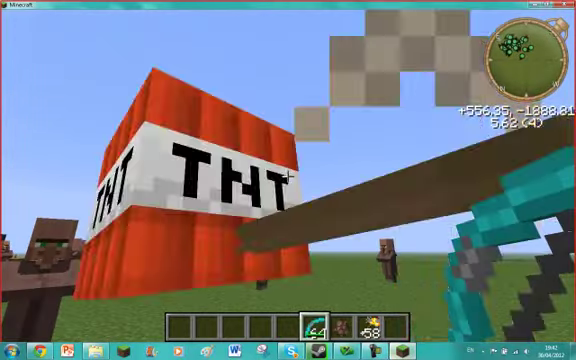
key("w")
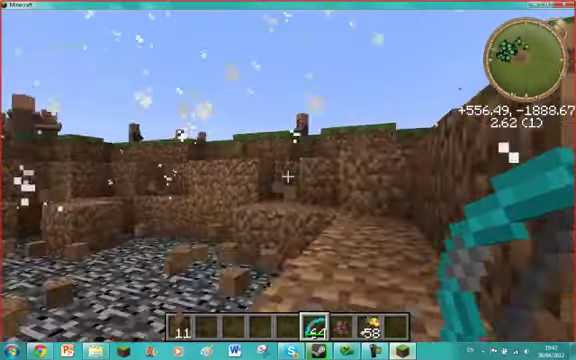
key("w")
key("space")
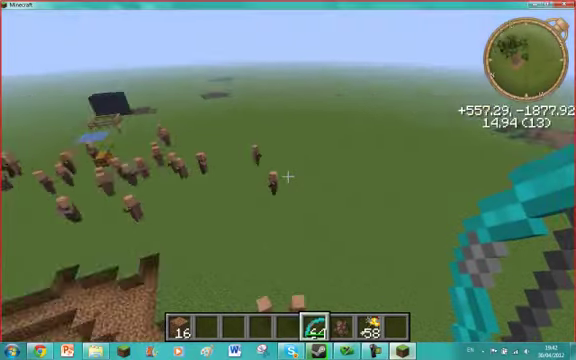
key("space")
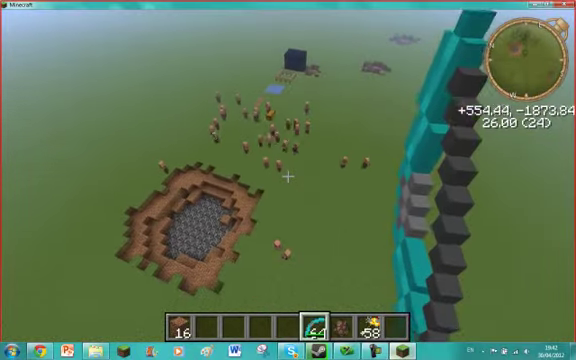
- Rain Explosive Arrows down on the villager crowd from high above
right_click(288, 176)
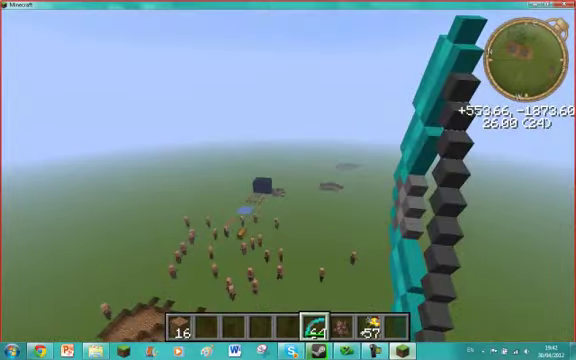
right_click(288, 176)
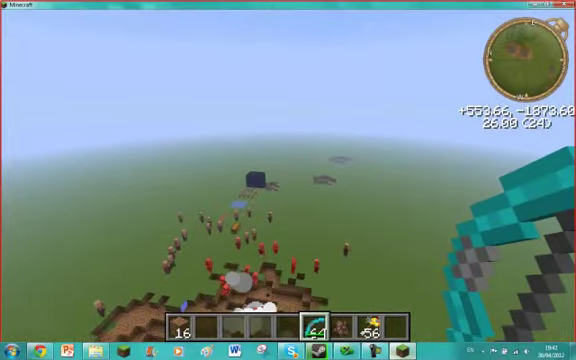
right_click(288, 176)
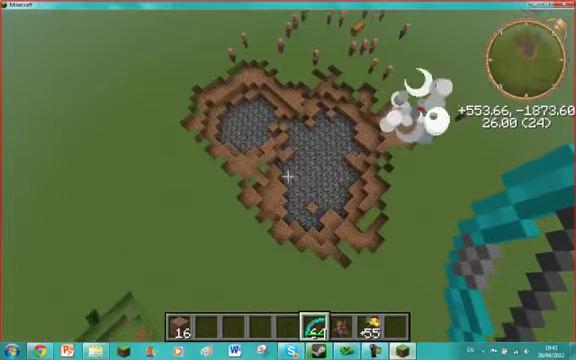
right_click(288, 176)
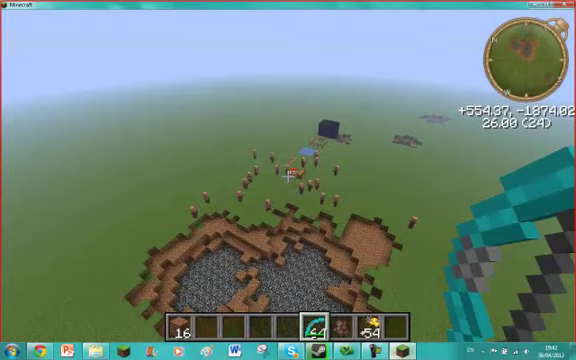
right_click(288, 176)
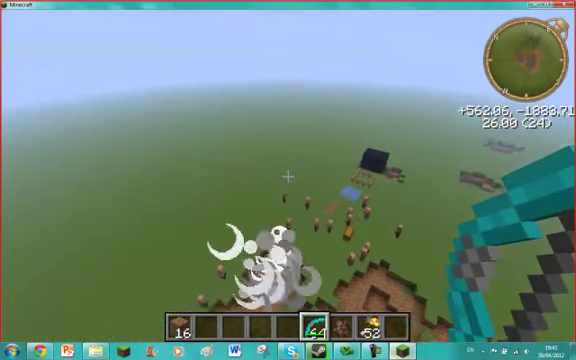
left_click(288, 176)
right_click(288, 176)
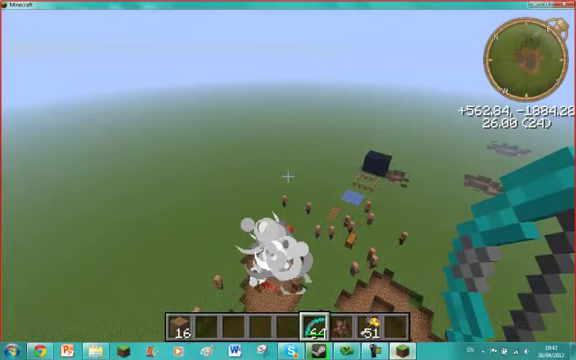
right_click(288, 176)
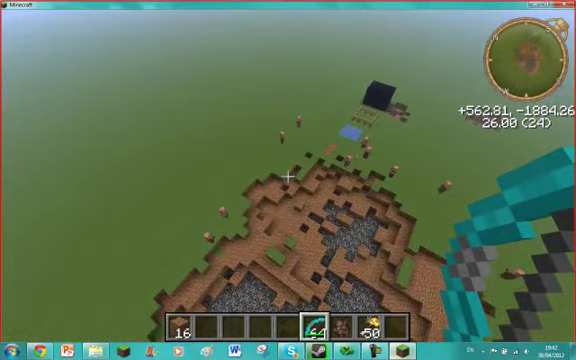
left_click(288, 176)
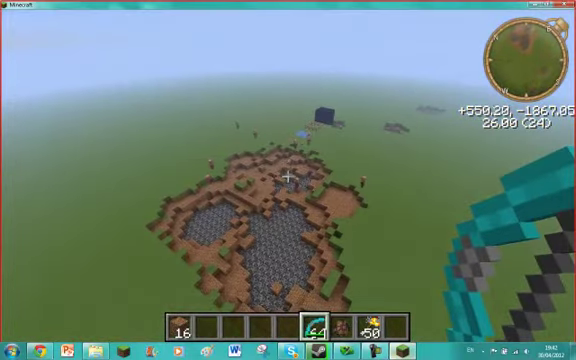
left_click(288, 177)
right_click(288, 177)
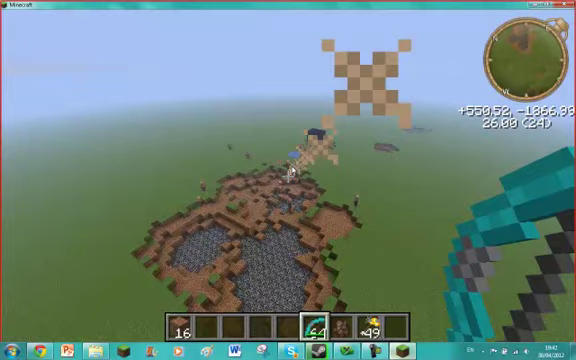
- Toggle the creative item list, then blast the small pit with an Explosive Arrow
key("e")
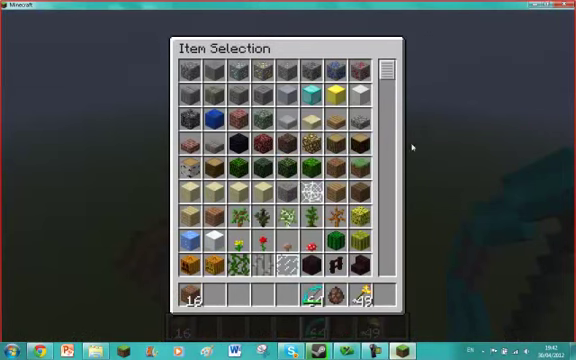
key("e")
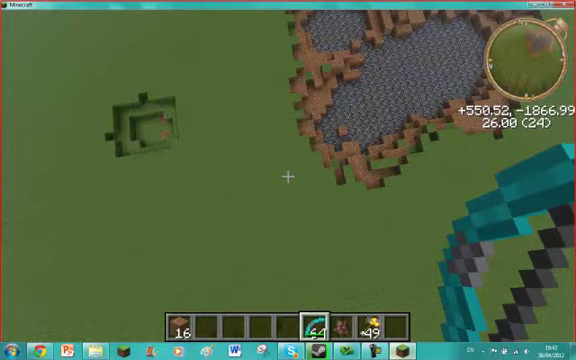
right_click(288, 177)
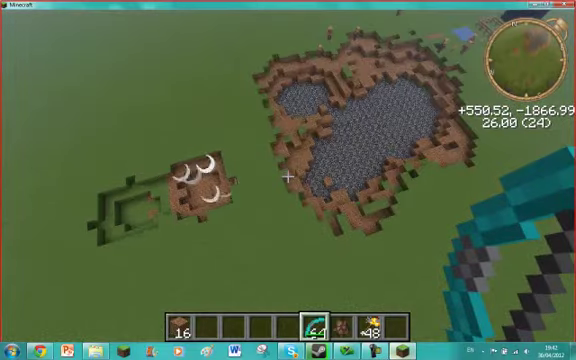
- Fire a final volley of arrows into the sky and pause on the game menu
right_click(288, 177)
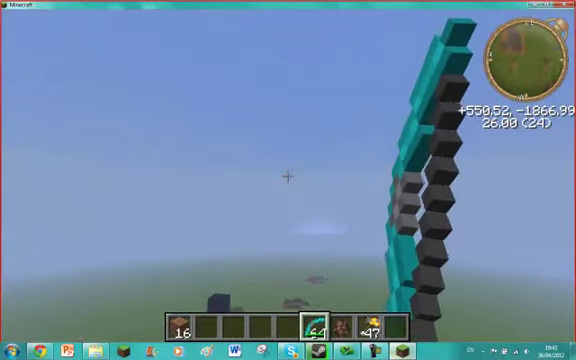
right_click(288, 177)
right_click(288, 177)
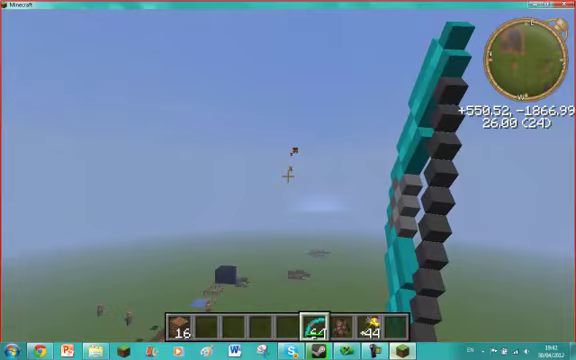
right_click(288, 177)
right_click(288, 177)
key("Escape")
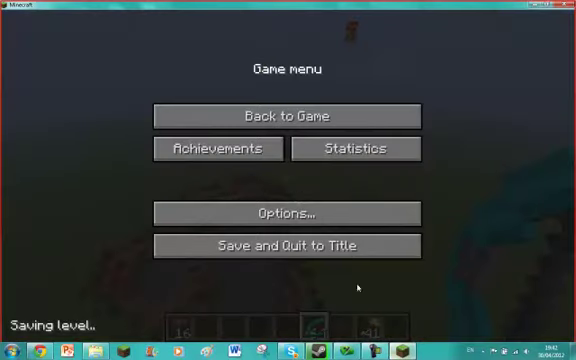
left_click(373, 350)
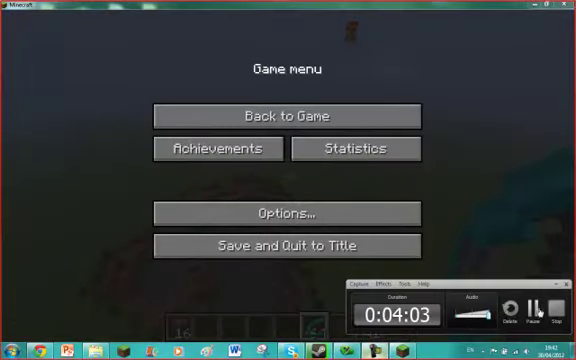